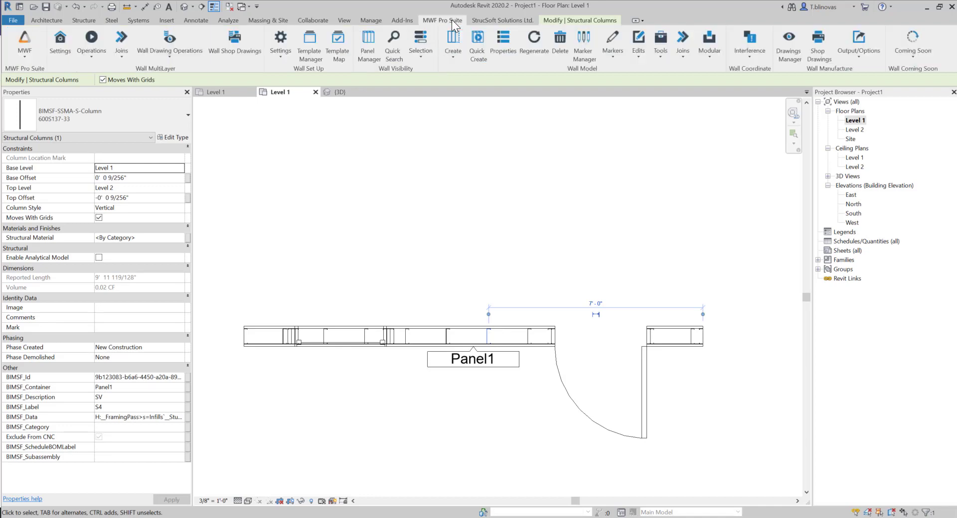
click(507, 52)
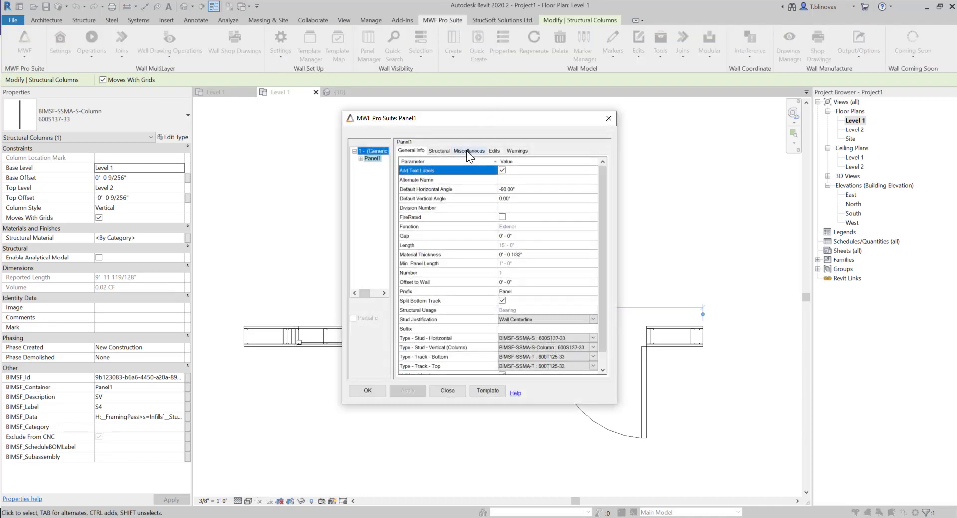
click(466, 151)
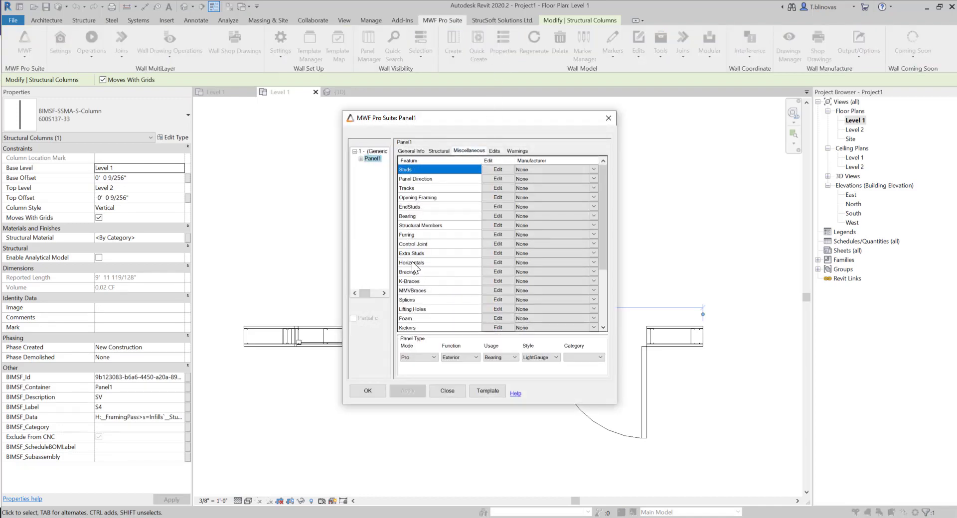
click(507, 261)
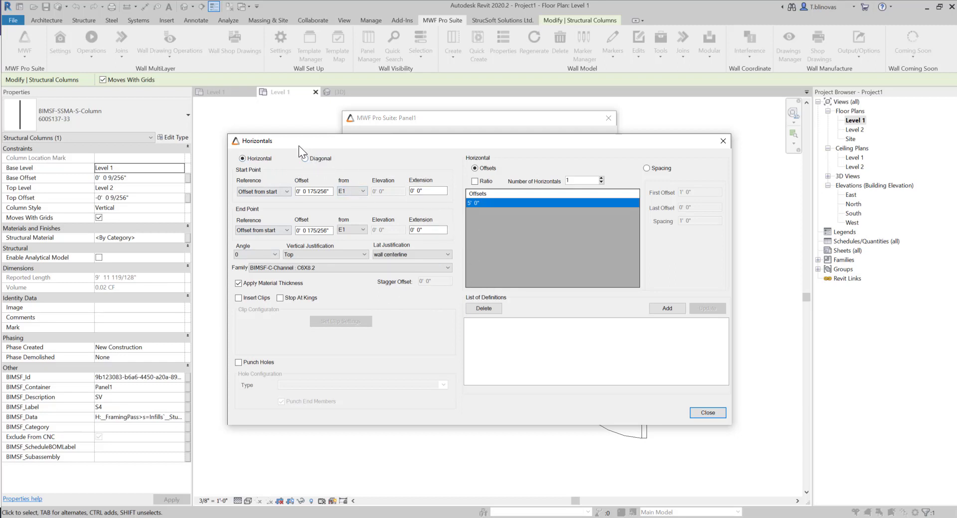
click(305, 158)
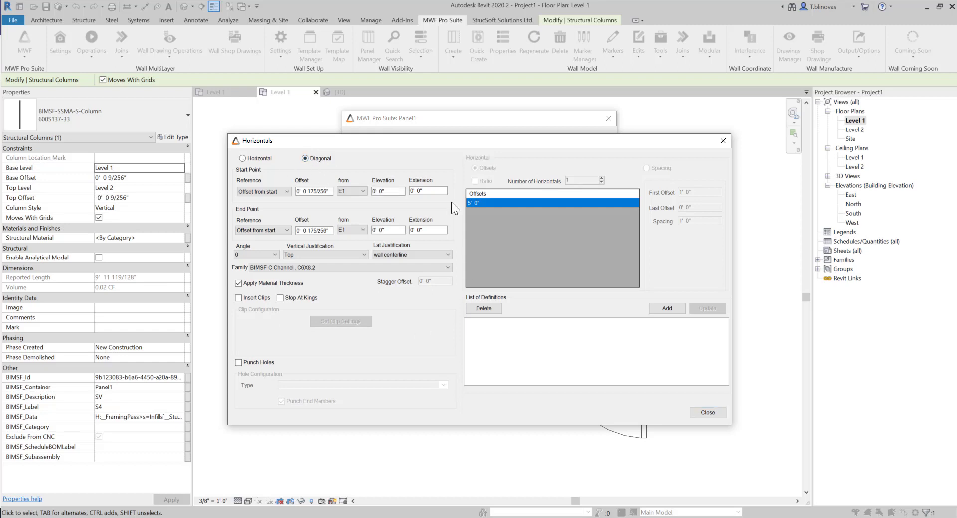
click(275, 190)
click(263, 199)
click(279, 230)
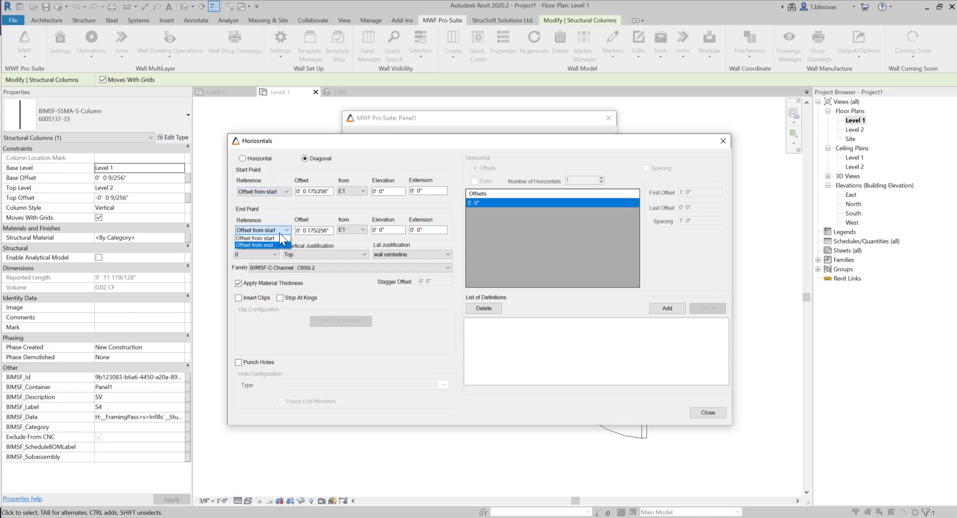
click(279, 232)
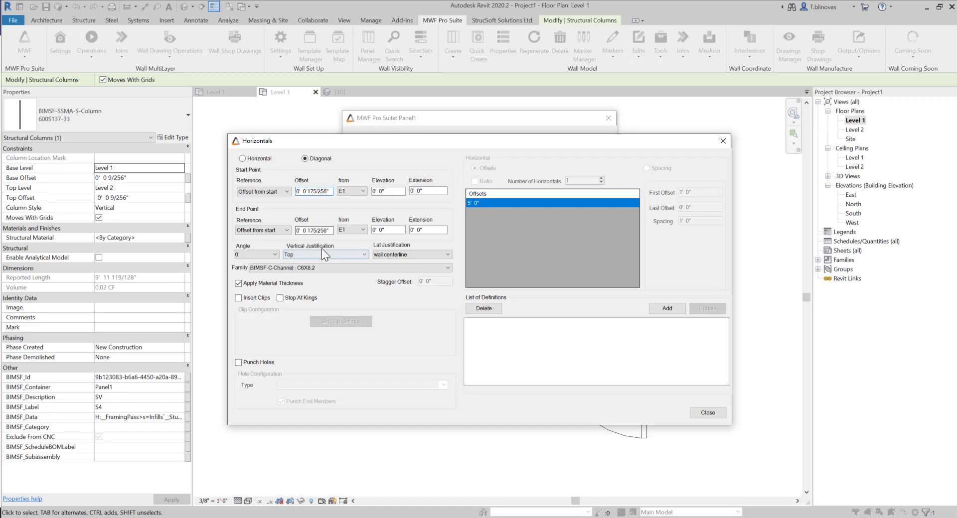
click(363, 191)
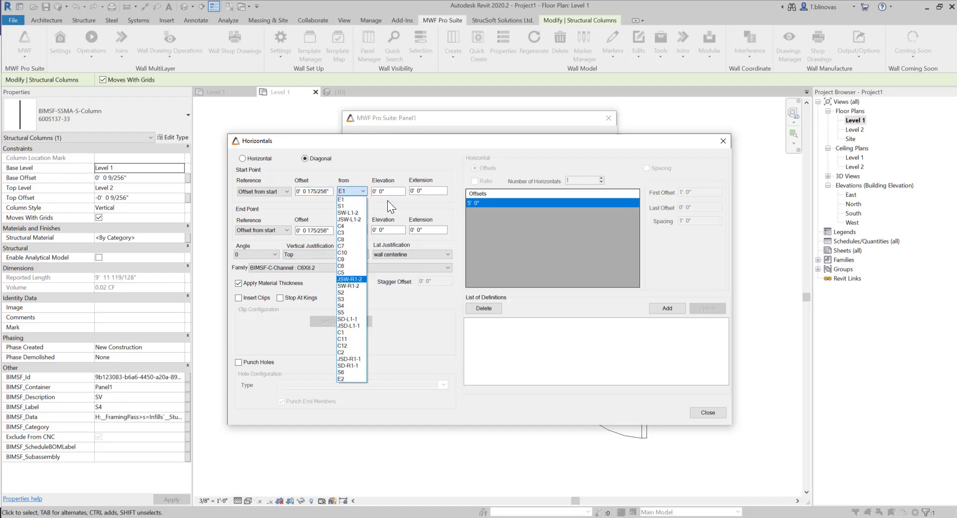
click(381, 169)
click(723, 141)
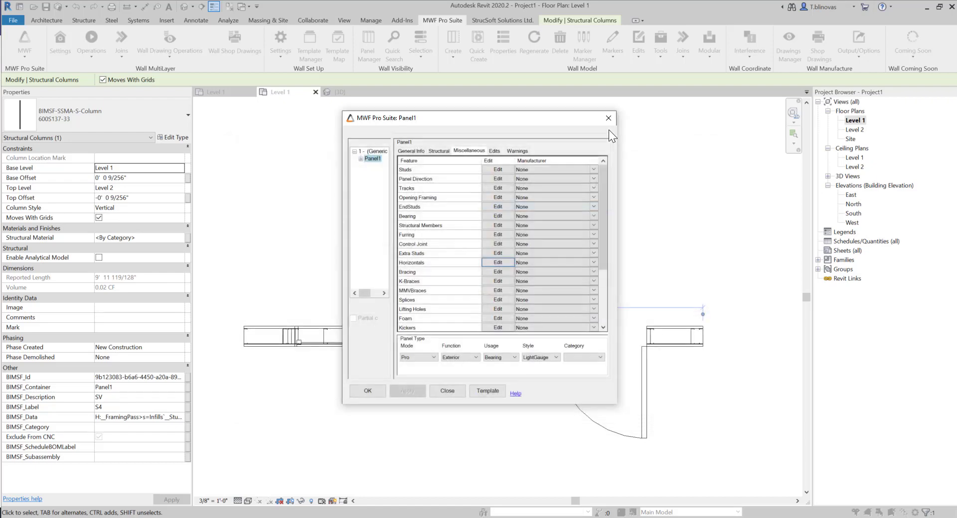
click(608, 118)
key(Escape)
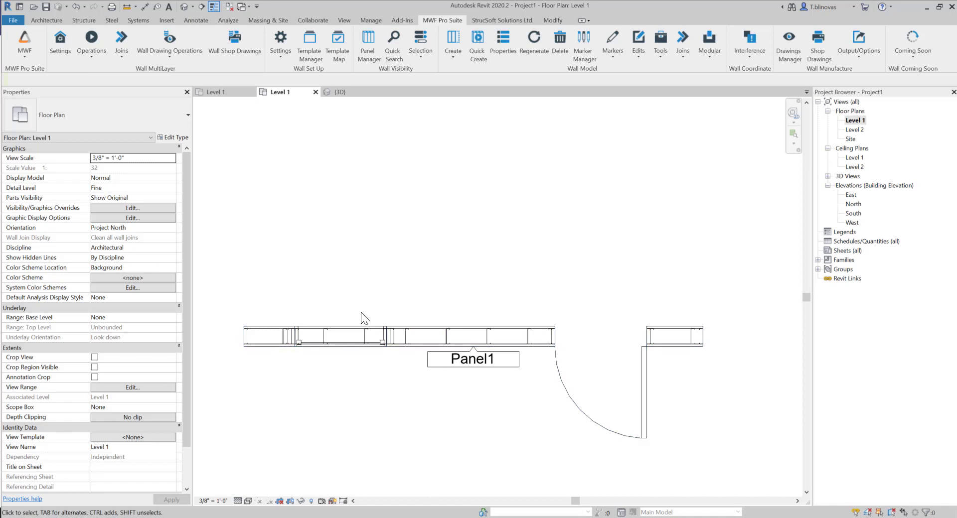
Check the BIMSF_Label values of the first and last infill studs between the window and the door.
click(405, 337)
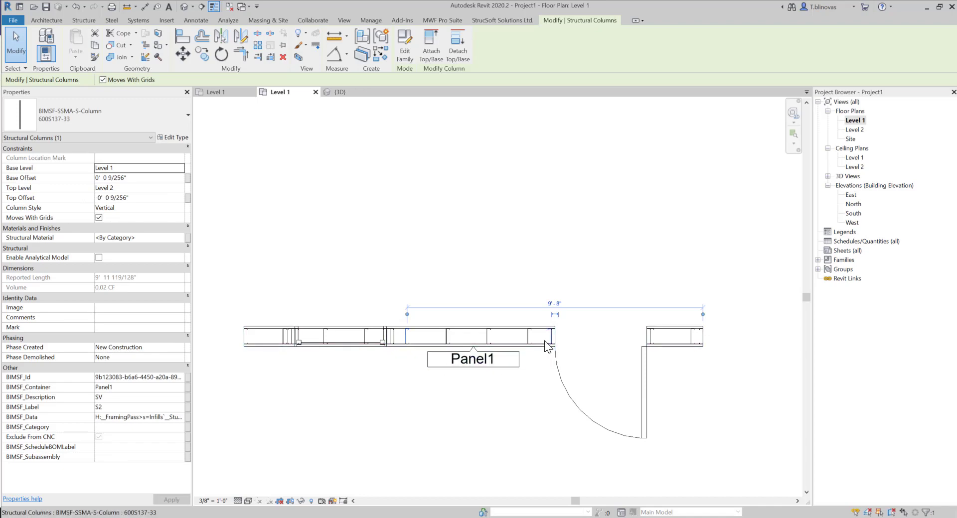
click(531, 334)
key(Escape)
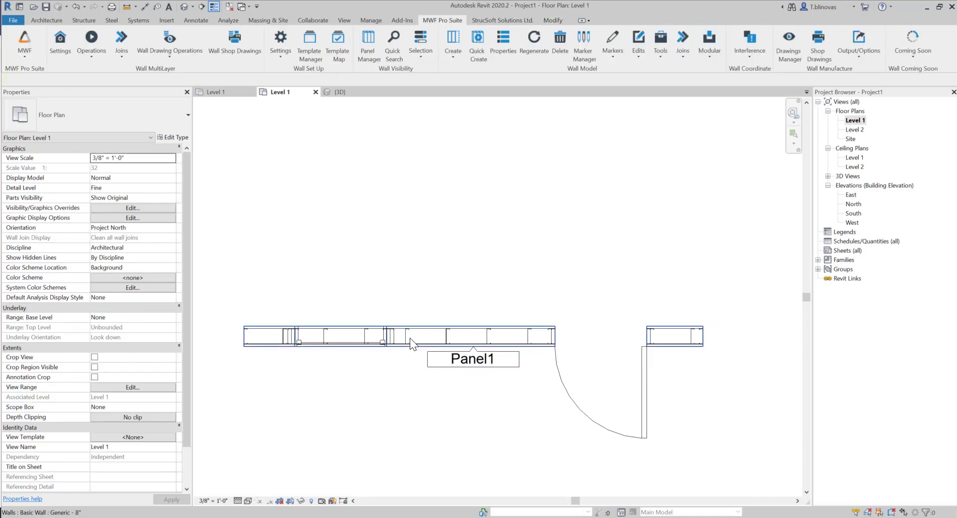
click(406, 338)
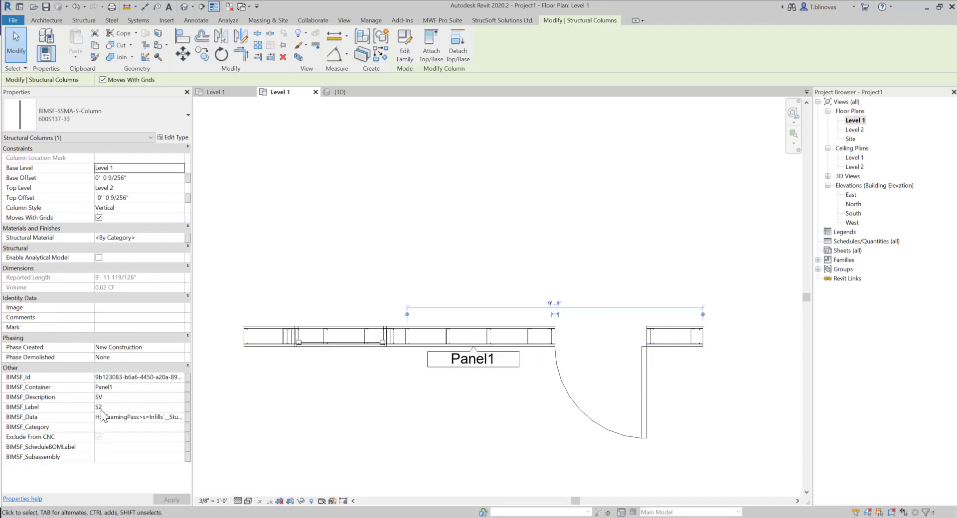
click(529, 334)
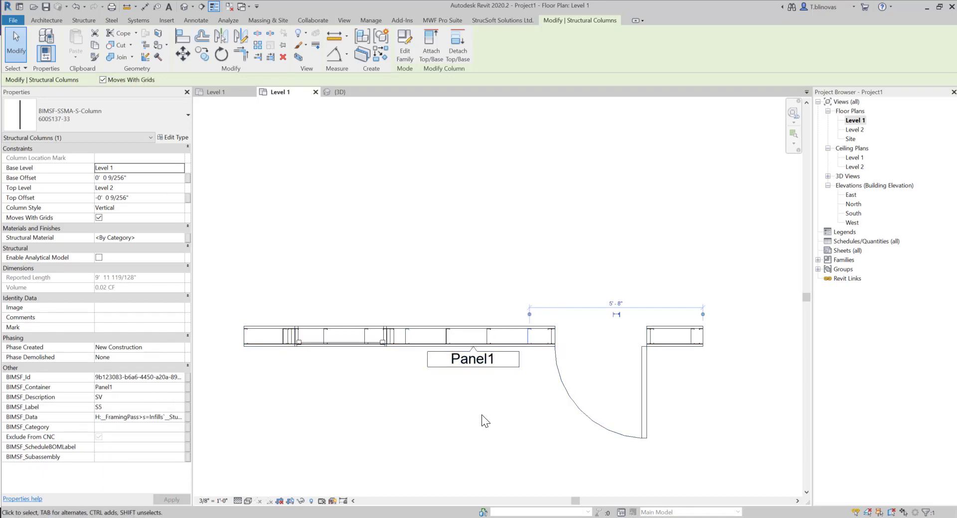
Open the Horizontals feature settings of Panel1 from the stud beside the window and switch the definition to Diagonal.
click(423, 333)
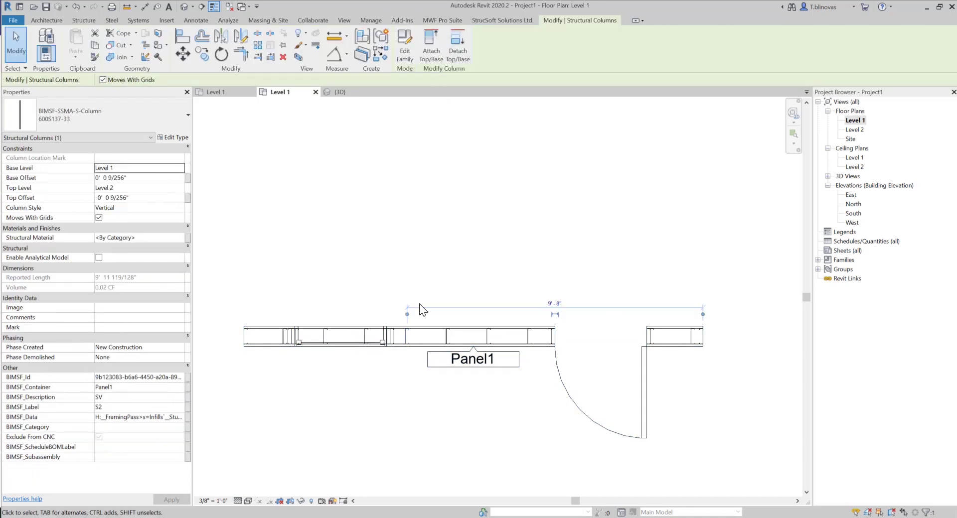
click(440, 21)
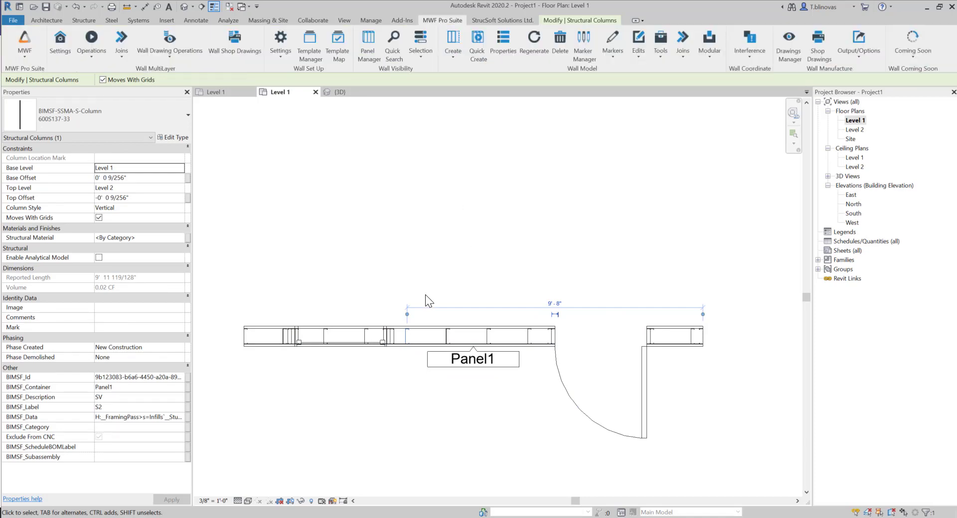
click(504, 44)
click(473, 150)
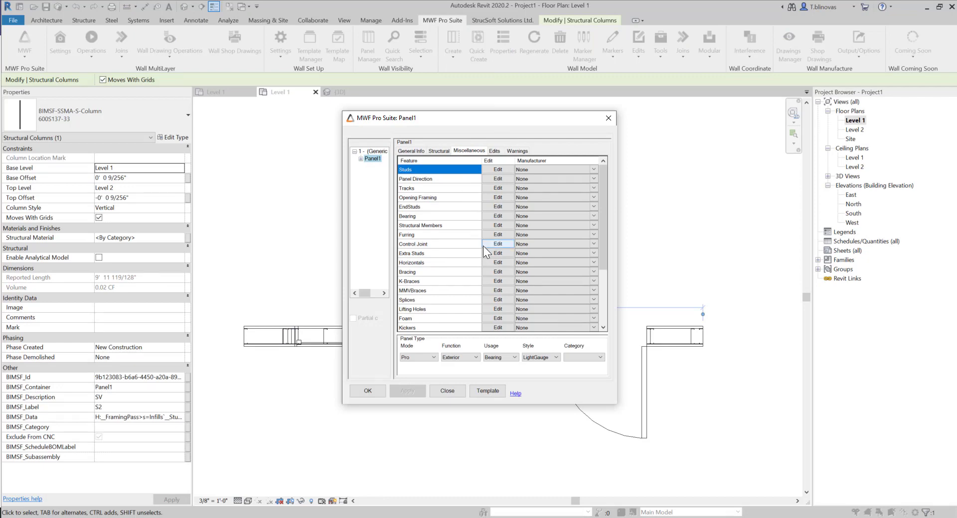
click(496, 262)
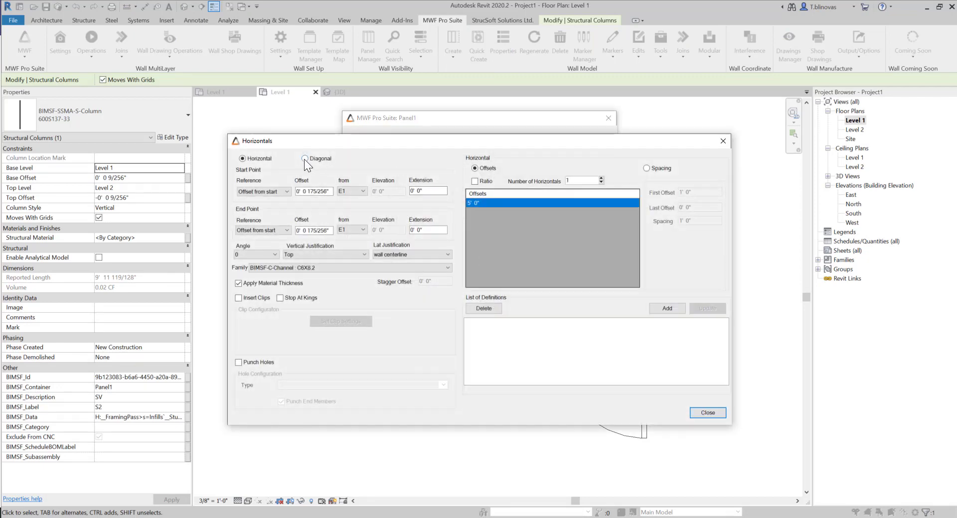
click(305, 159)
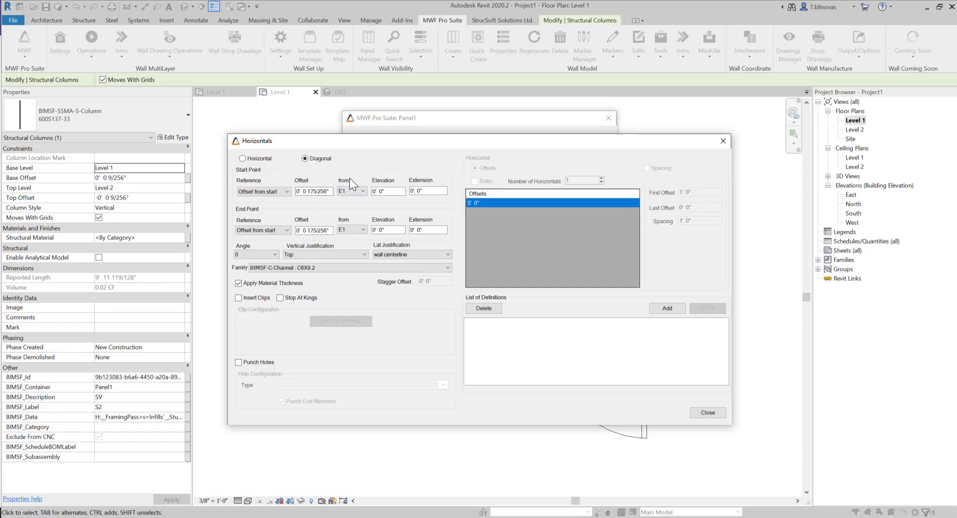
Reference the diagonal's start point to stud S2 and its end point to stud S5, with the end elevation at 10' 0".
click(354, 192)
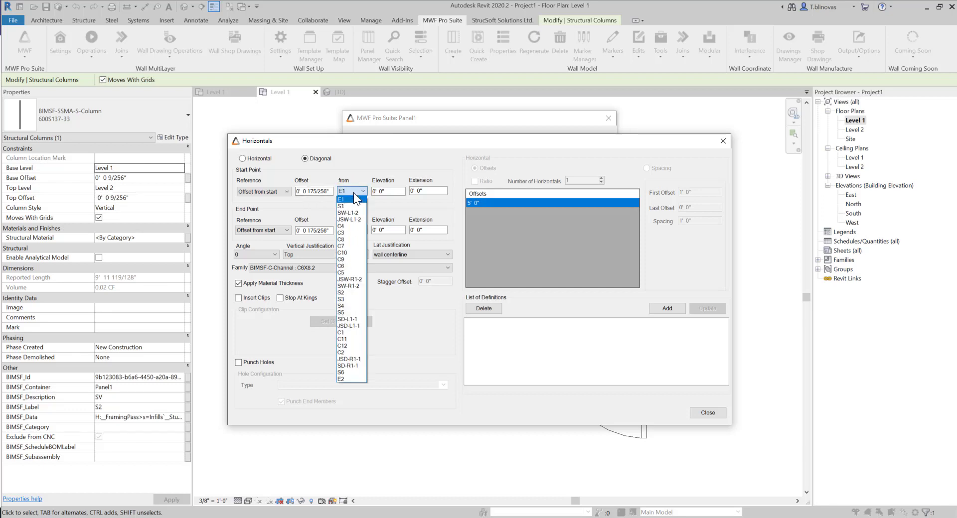
click(350, 293)
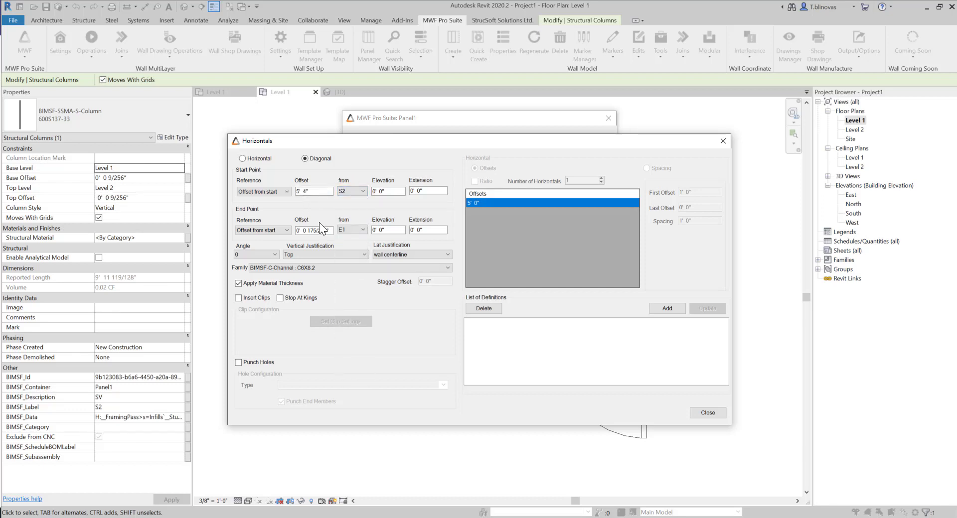
click(361, 230)
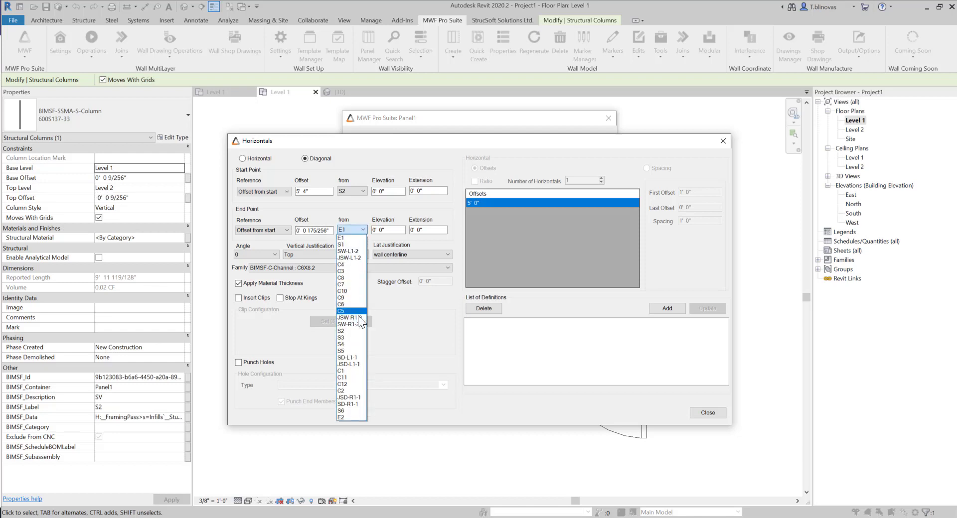
click(345, 351)
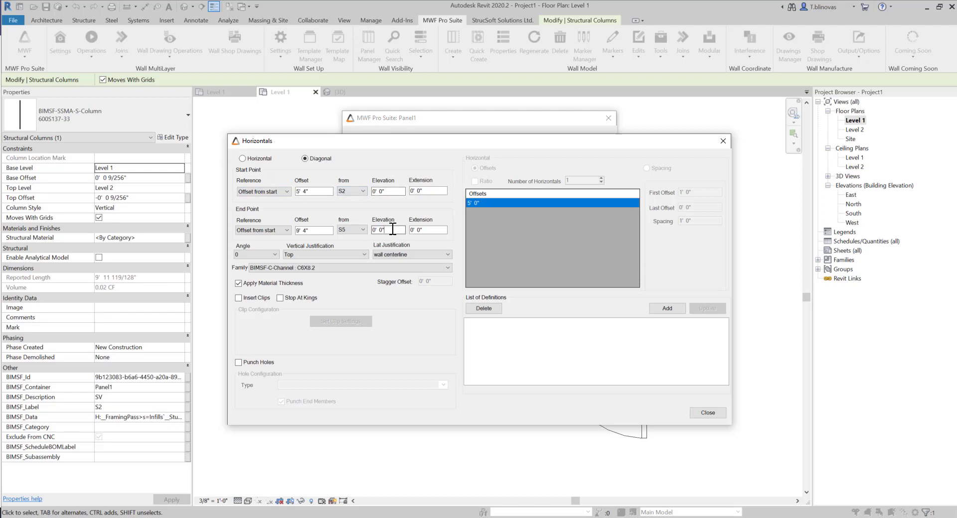
drag(396, 232, 356, 229)
text(10)
Set the diagonal's vertical justification to Center and its lateral justification to structural centerline, keeping the angle at 0.
click(262, 251)
click(252, 255)
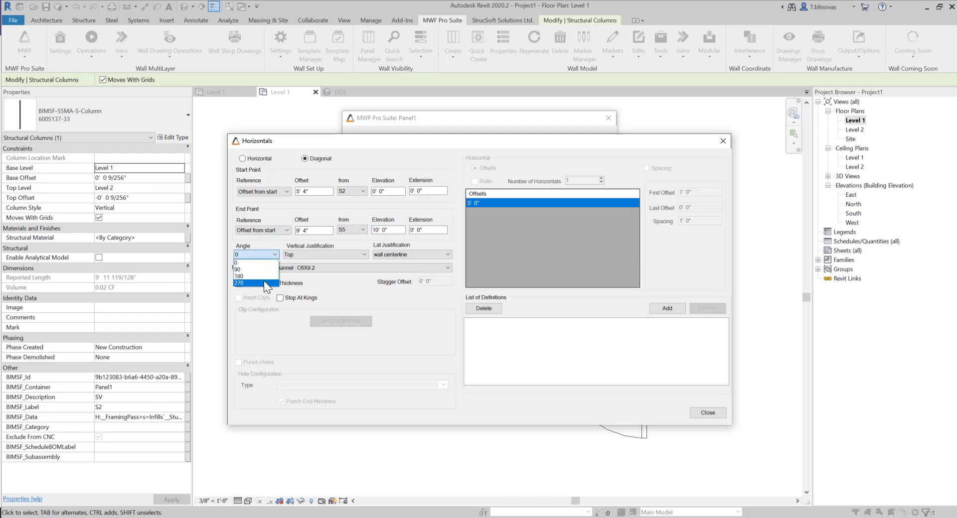
click(313, 252)
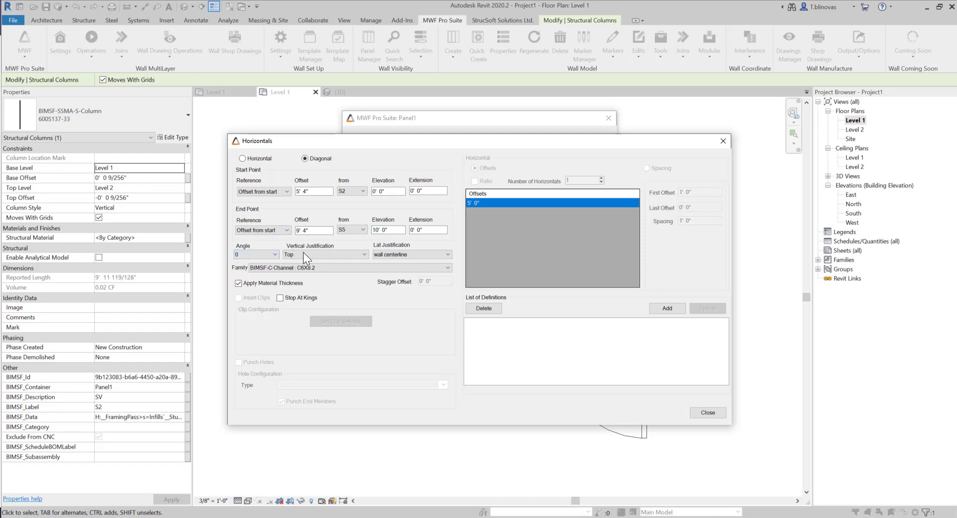
click(348, 252)
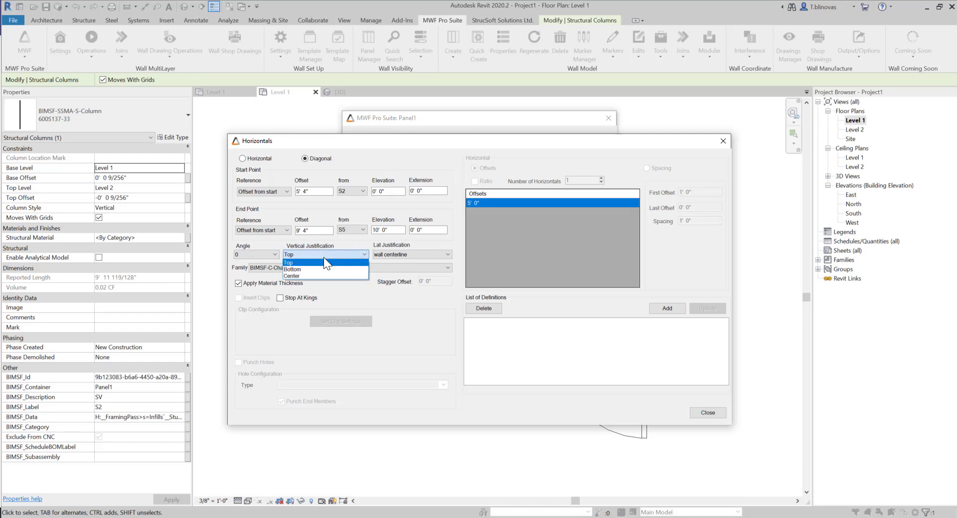
click(310, 276)
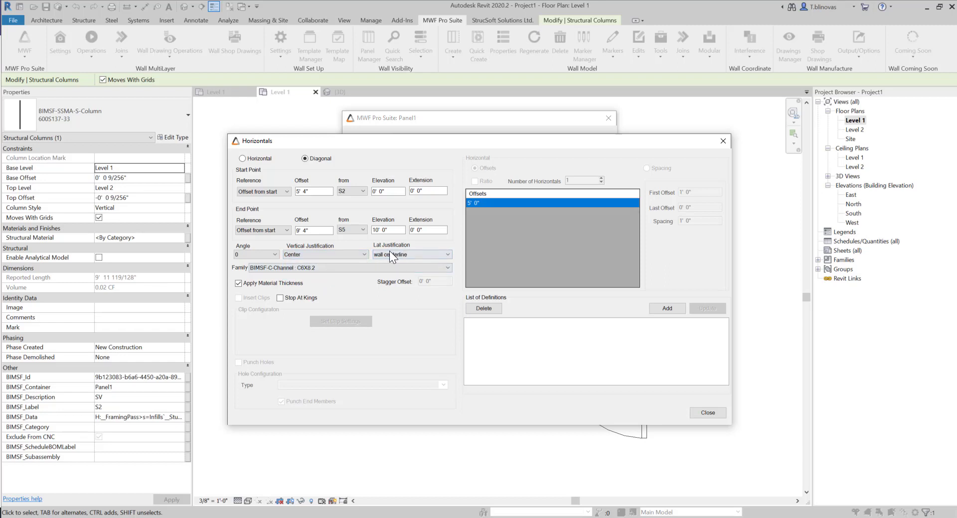
click(435, 255)
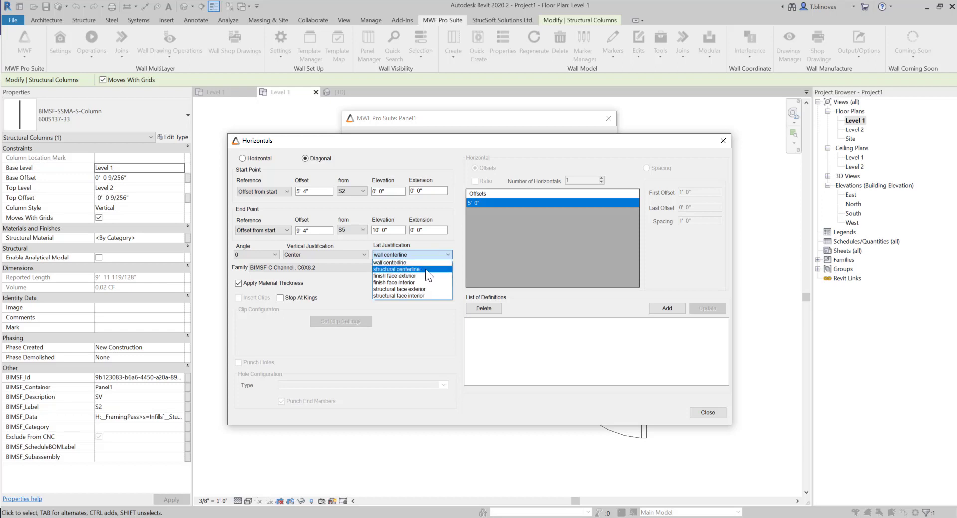
click(422, 269)
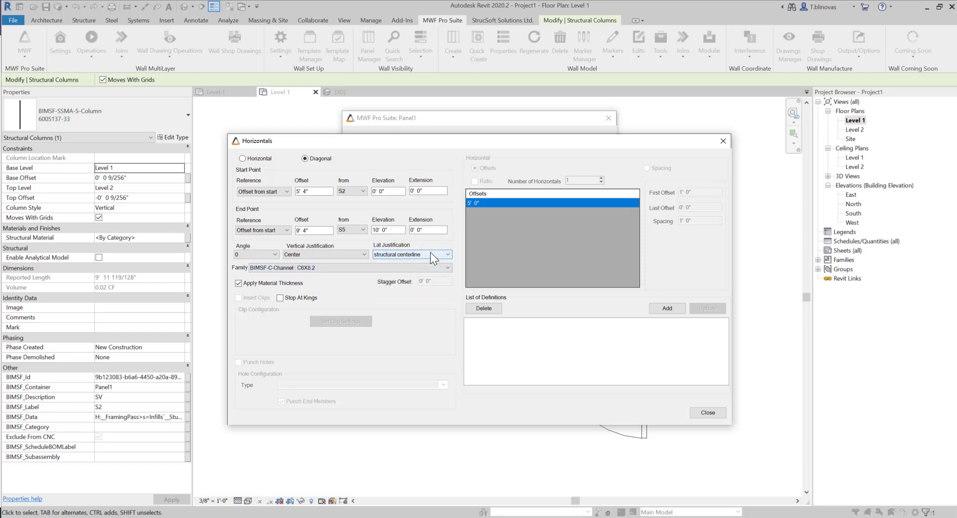
Choose the BIMSF-SSMA-T : 600T125-33 family for the diagonal and add it to the list of definitions.
click(332, 268)
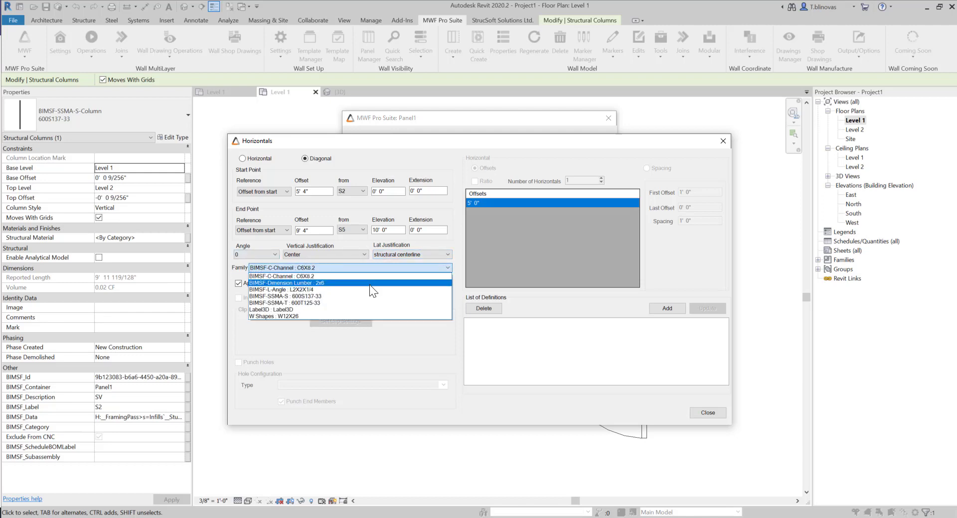
click(305, 302)
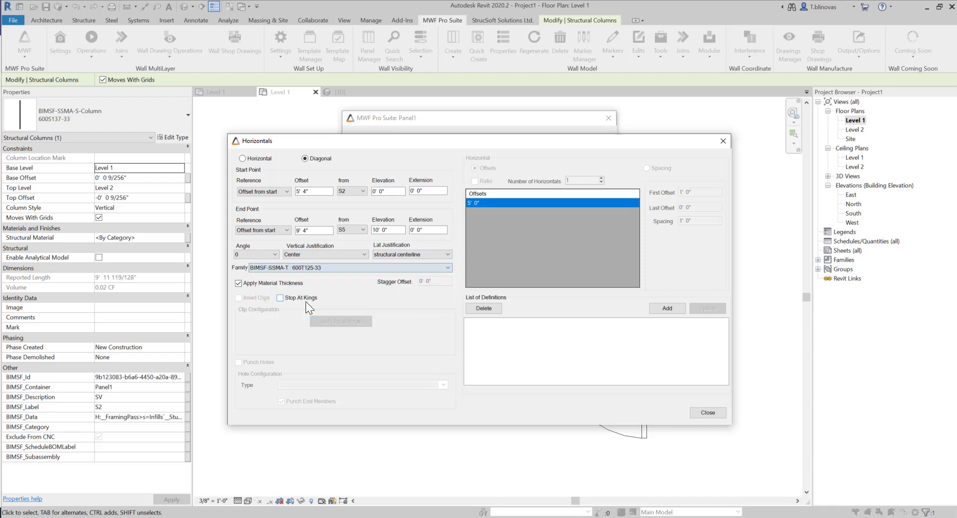
click(670, 308)
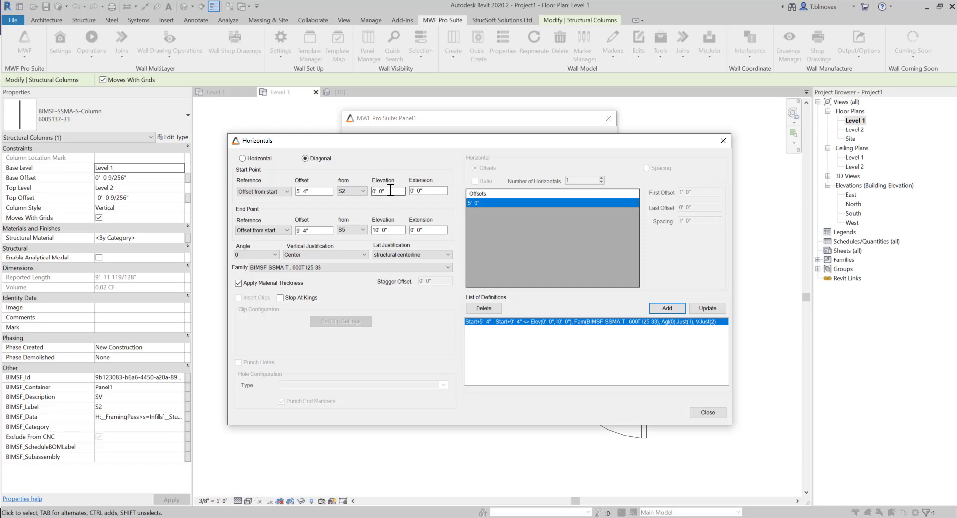
Add an opposite diagonal definition with start elevation 10' 0" and end elevation 0' 0", and apply both to the panel.
drag(387, 192, 369, 186)
drag(399, 230, 368, 229)
text(0)
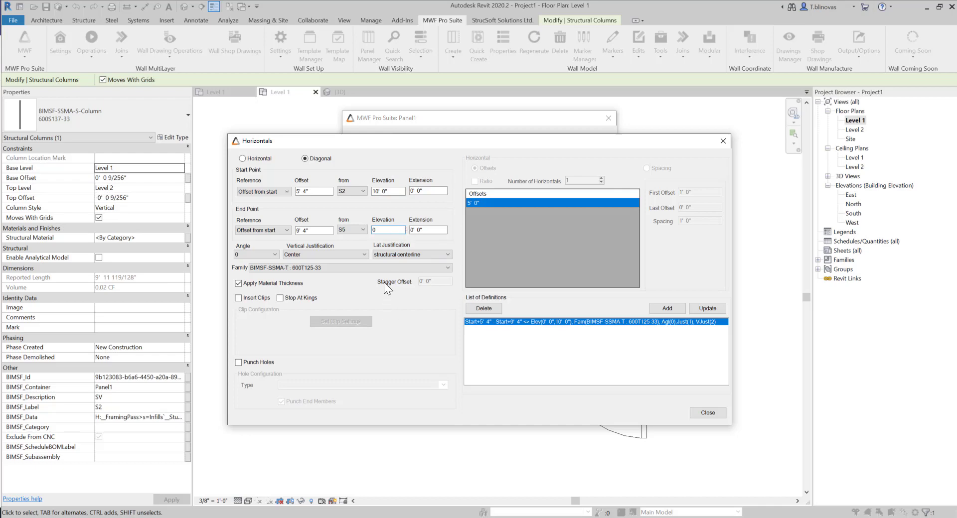
click(667, 308)
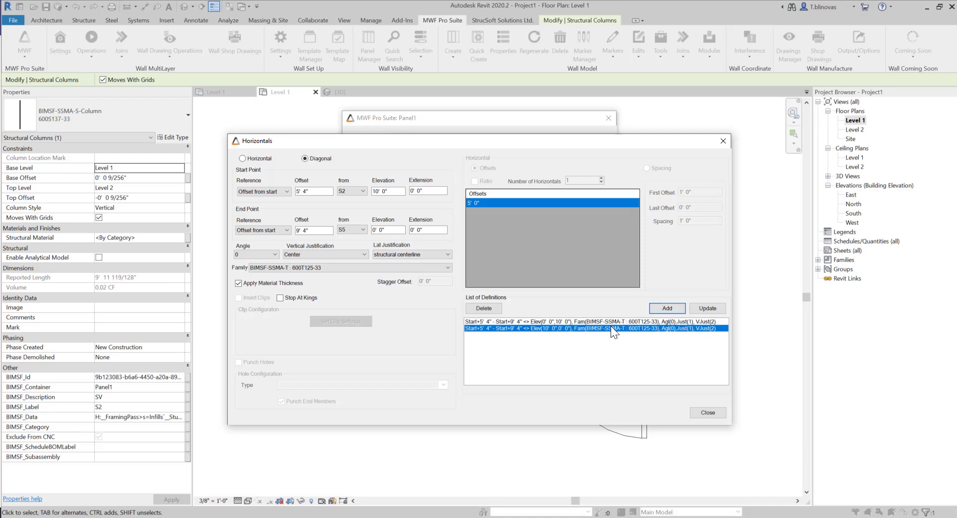
click(708, 413)
click(368, 389)
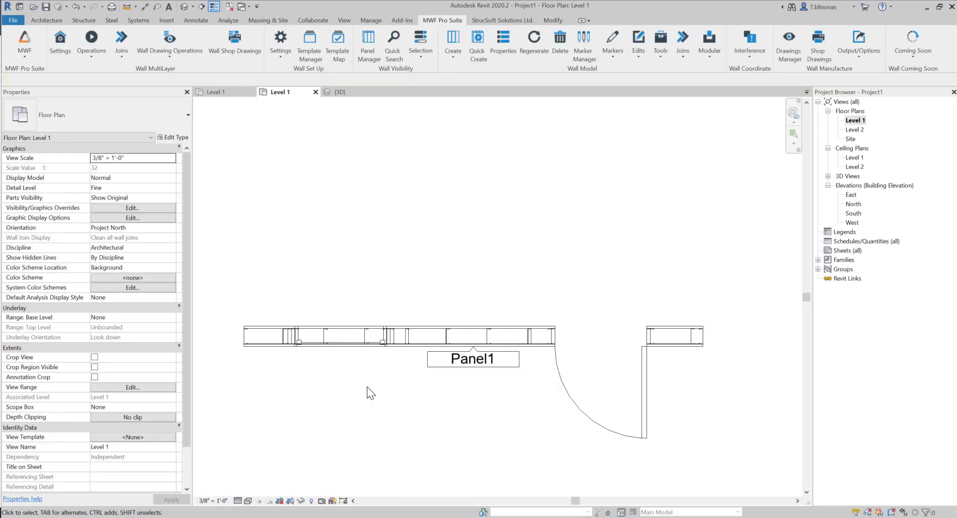
Select the whole framed wall panel in plan and inspect its crossing diagonals up close in the 3D view.
drag(210, 282, 740, 397)
key(ctrl+Tab)
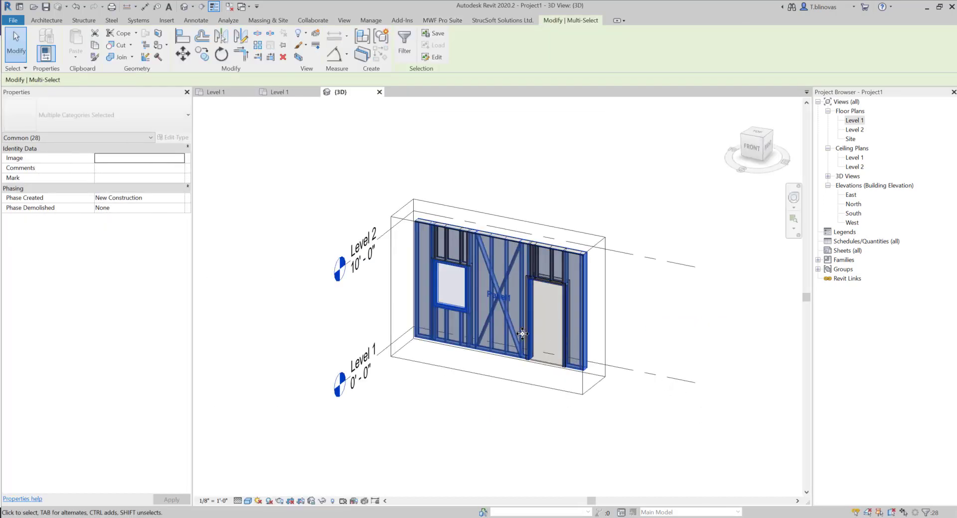
scroll(502, 297, up, 2)
shift+middle_drag(484, 360, 522, 341)
click(539, 438)
middle_drag(583, 346, 544, 375)
scroll(428, 368, up, 2)
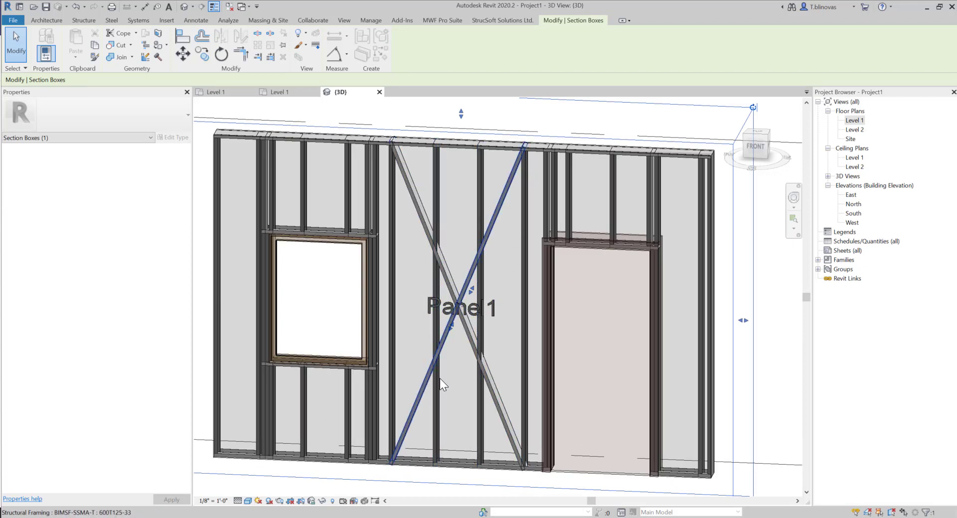
Check in 3D the BIMSF_Label values of the two studs where the crossed diagonals start and end.
middle_drag(451, 388, 433, 381)
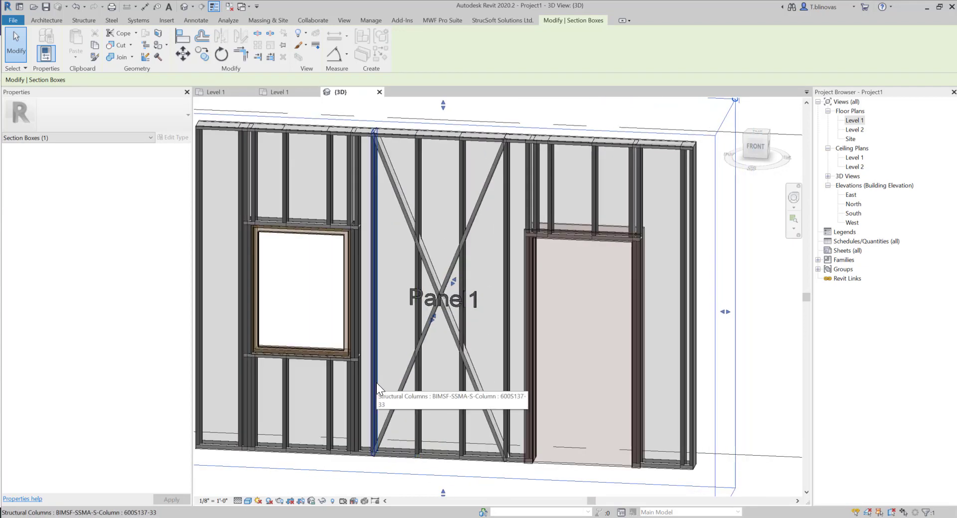
click(375, 382)
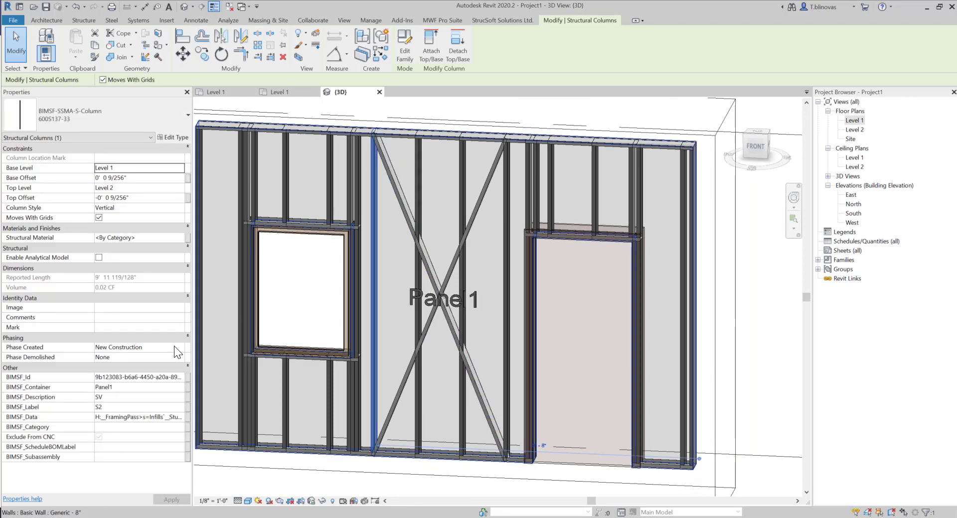
click(507, 298)
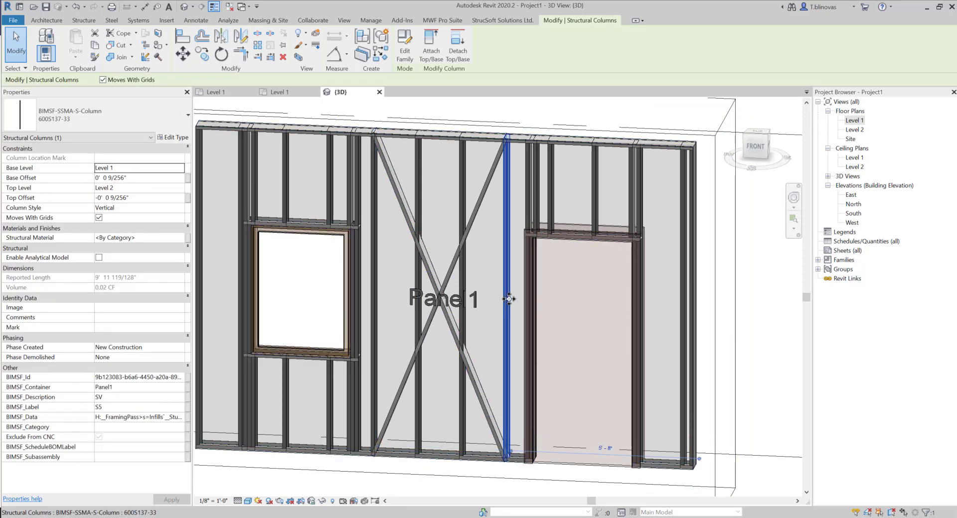